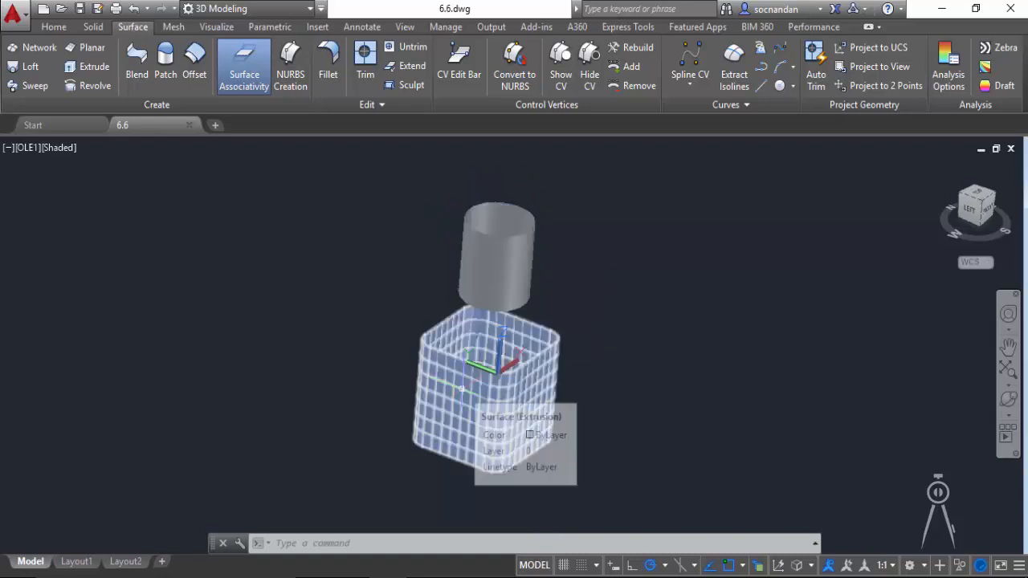
Step: Create a blend surface between the cylinder's lower edge and the chain of edges around the box's upper rim
click(1009, 399)
mouse_move(555, 372)
mouse_down()
mouse_move(551, 248)
mouse_move(530, 308)
mouse_move(599, 358)
mouse_move(640, 360)
mouse_move(558, 374)
mouse_up()
right_click(593, 276)
click(601, 282)
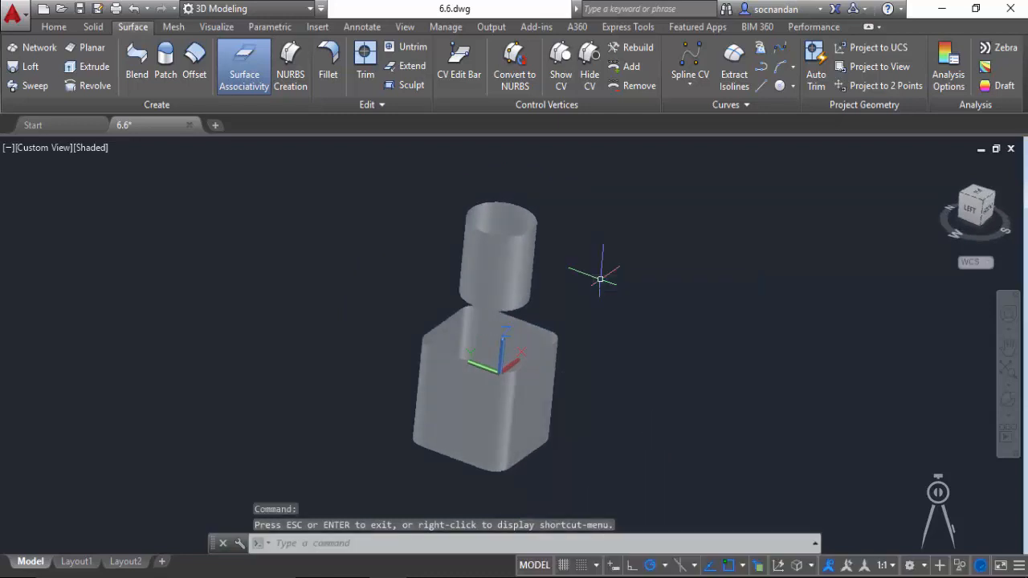
click(138, 72)
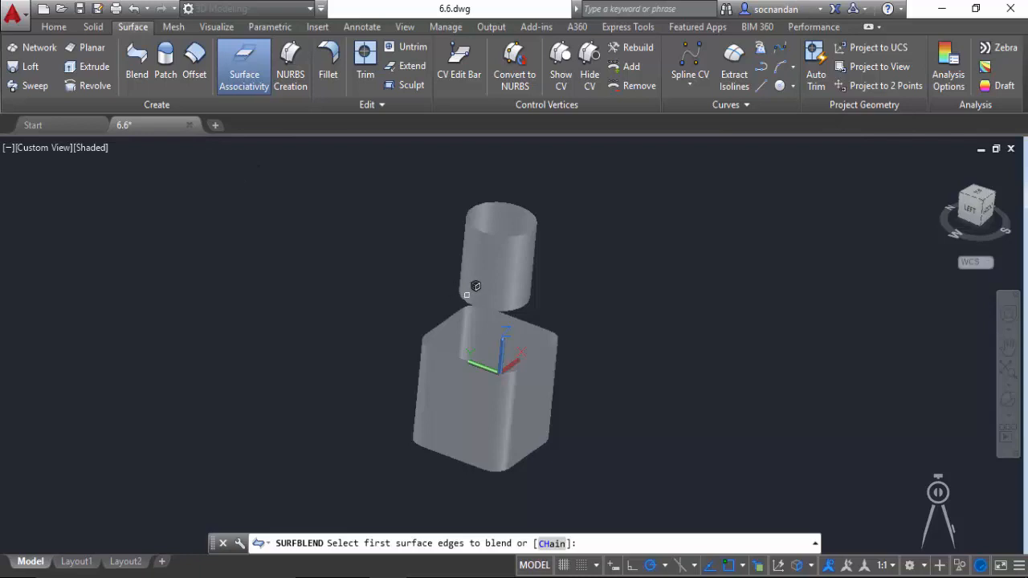
scroll(450, 297, up, 3)
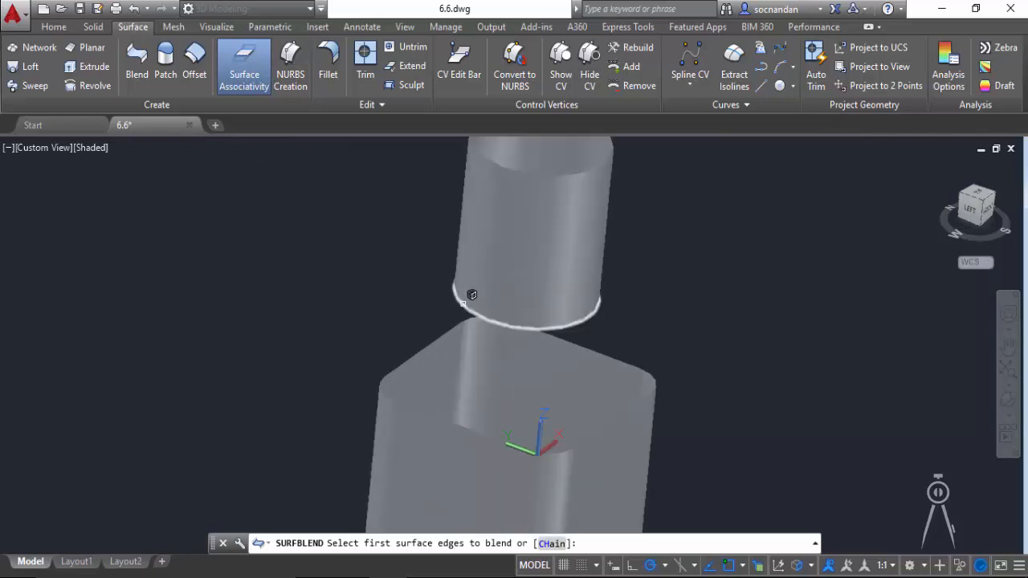
click(463, 303)
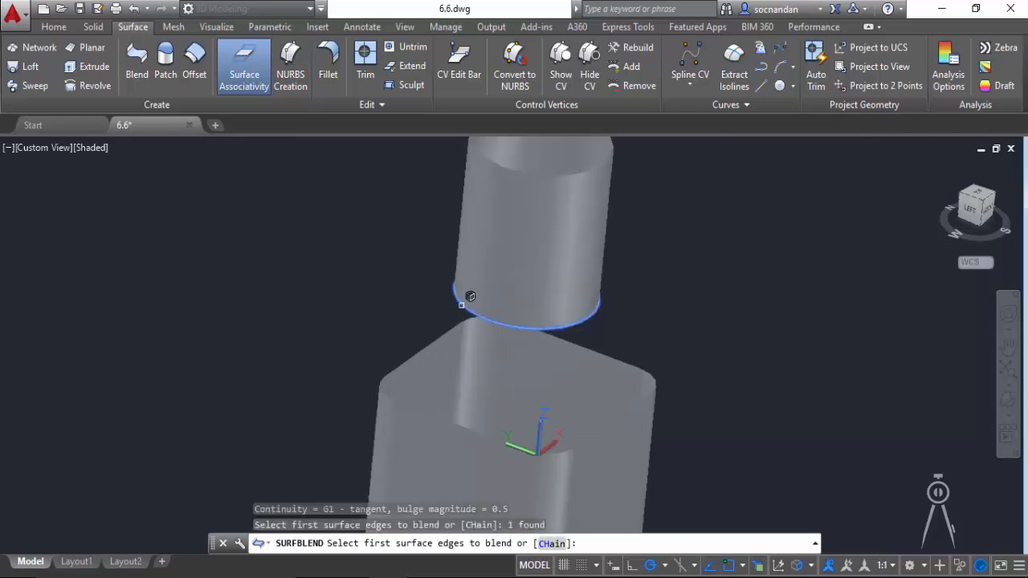
key(Return)
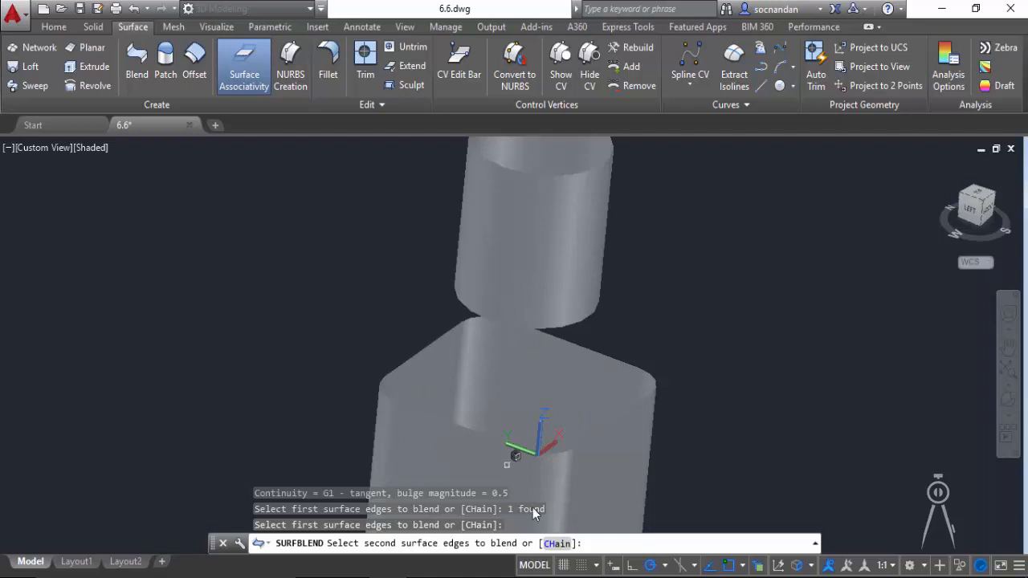
click(560, 545)
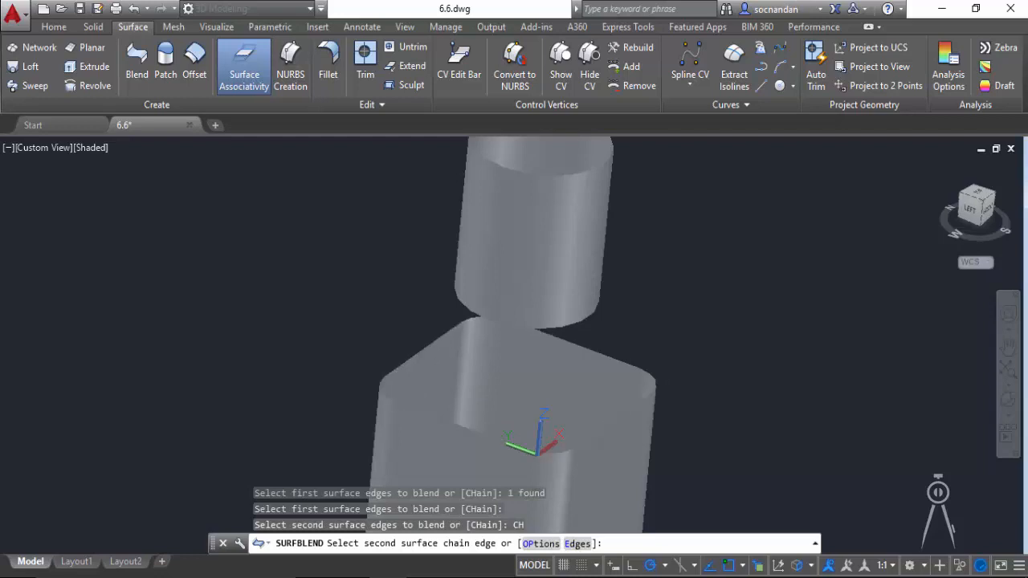
click(422, 347)
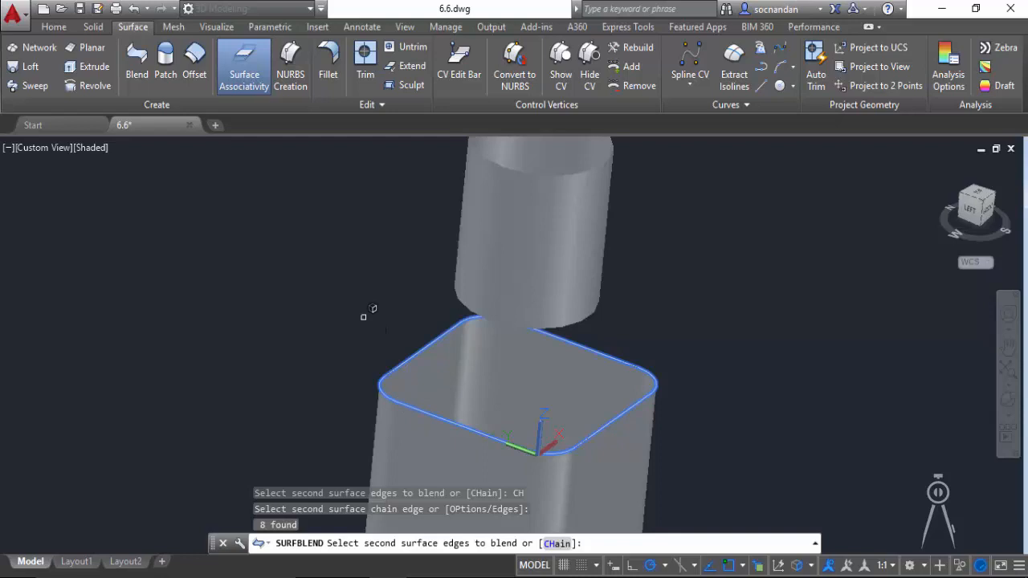
key(Return)
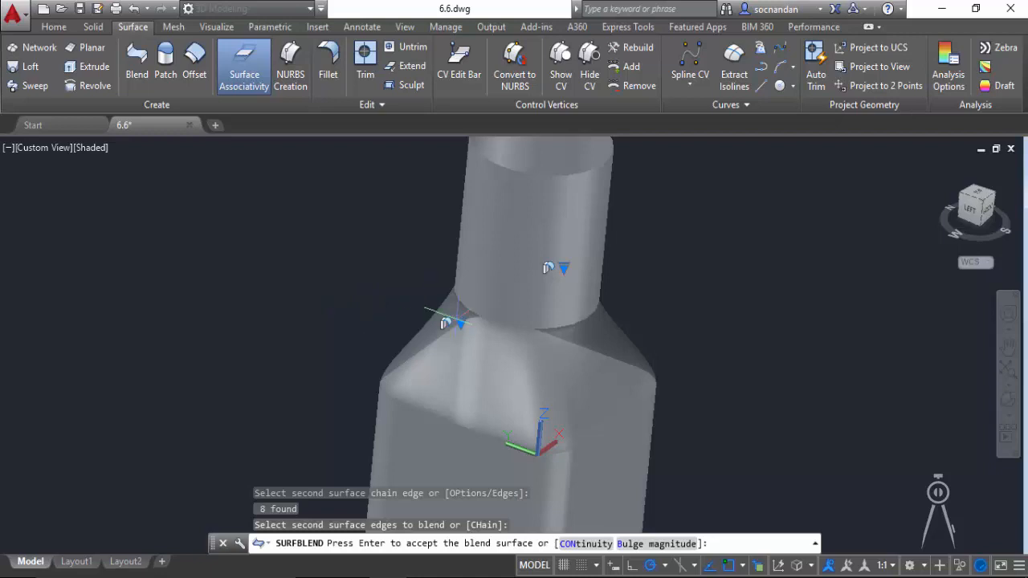
Step: Try Position (G0) on both blend edges, set each to Curvature (G2) continuity, and accept the blend surface
mouse_move(460, 323)
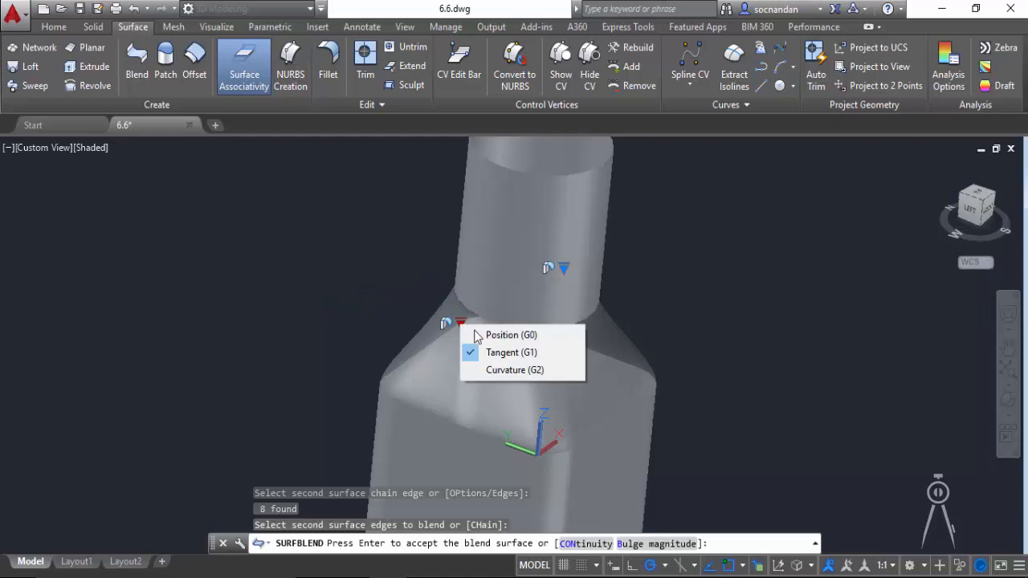
click(555, 335)
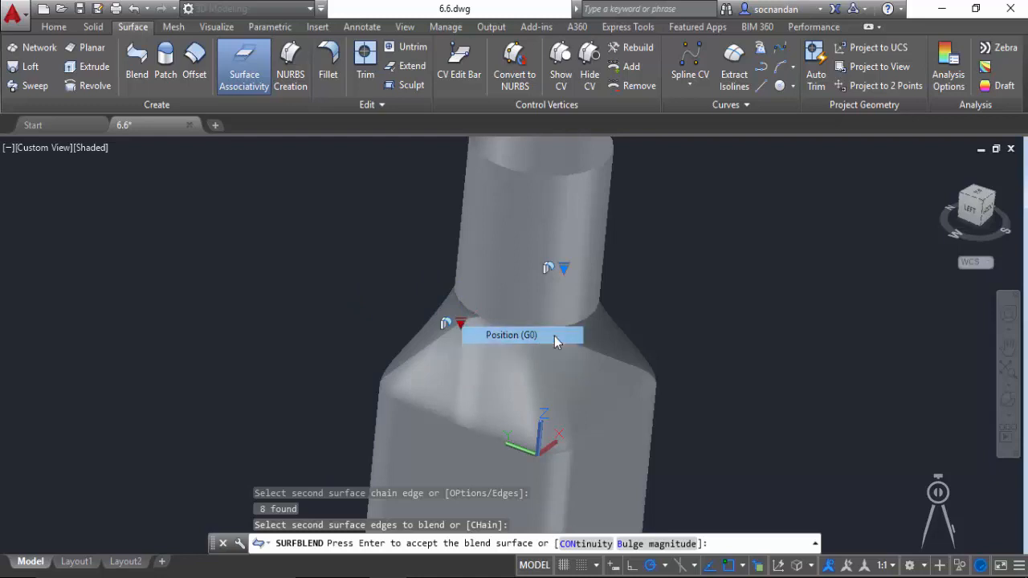
click(460, 324)
click(486, 367)
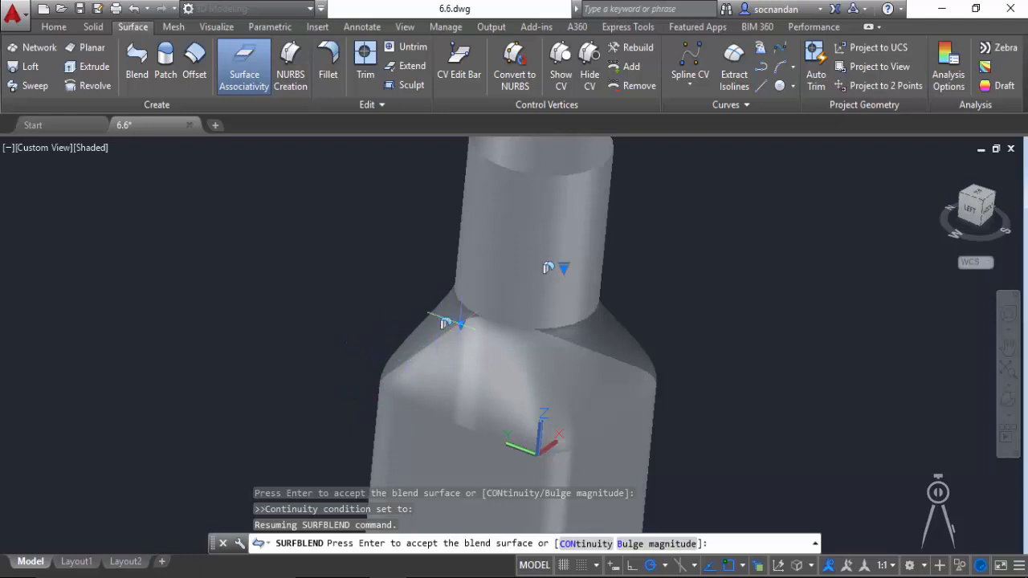
click(563, 268)
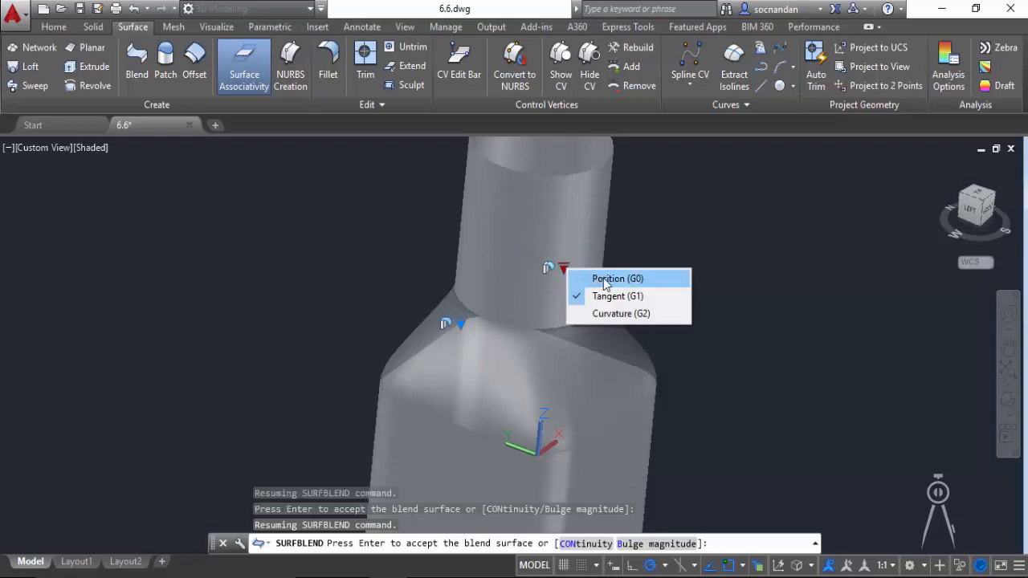
click(603, 279)
click(563, 268)
click(593, 317)
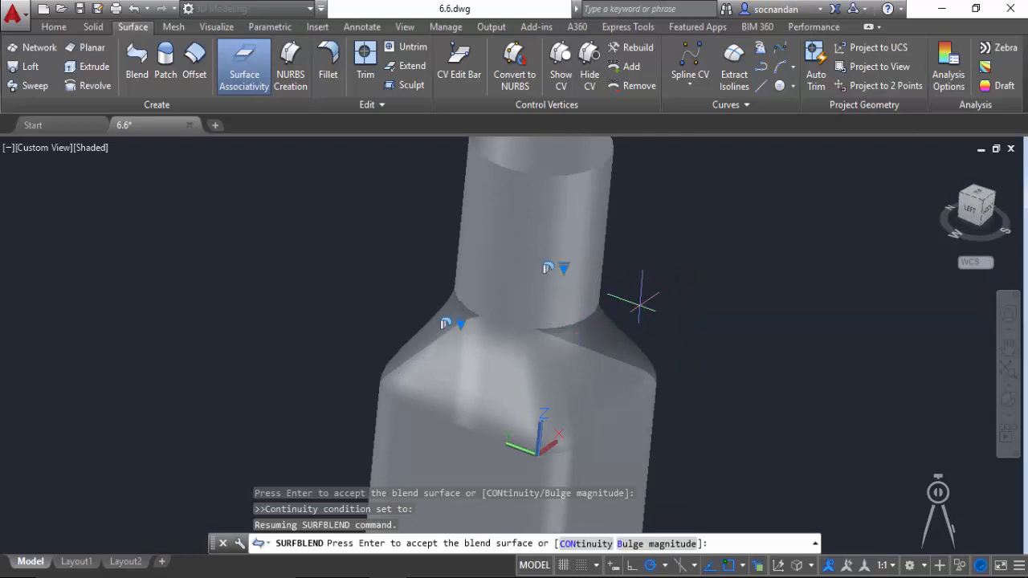
key(Return)
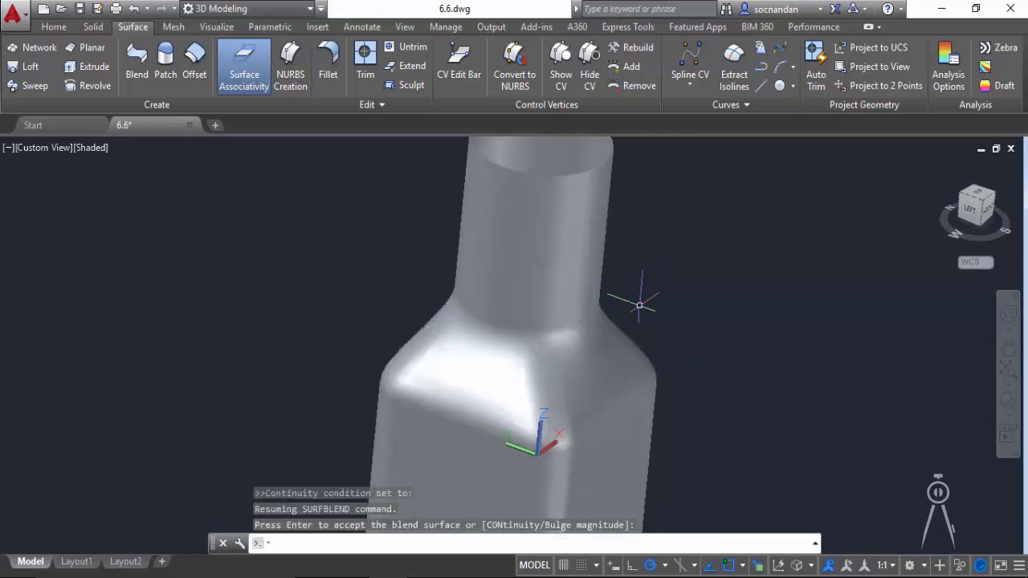
Step: Union the box, blend and cylinder surfaces into one bottle surface, continuing despite the loss of associativity
scroll(640, 305, down, 3)
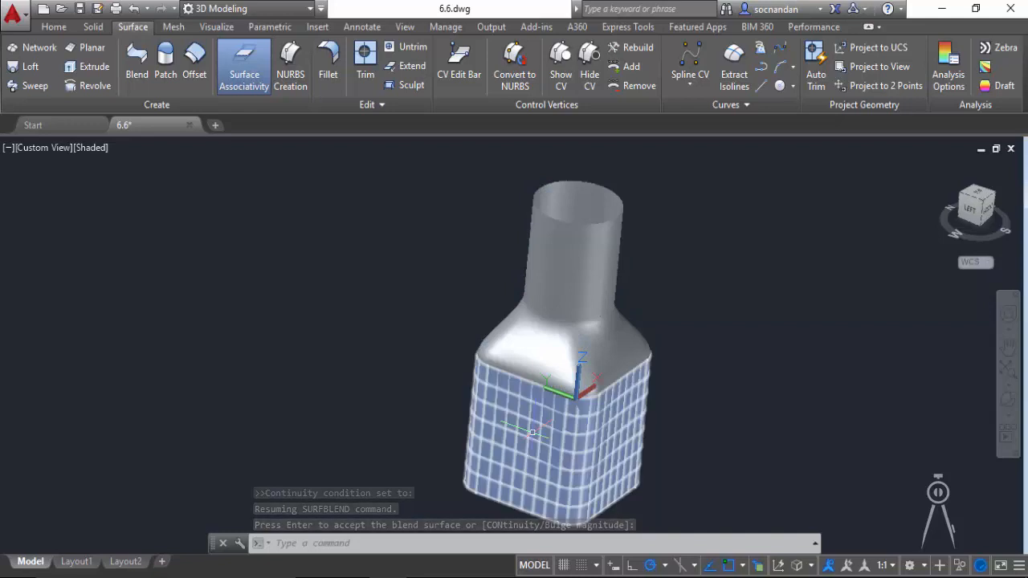
shift+middle_drag(659, 420, 601, 412)
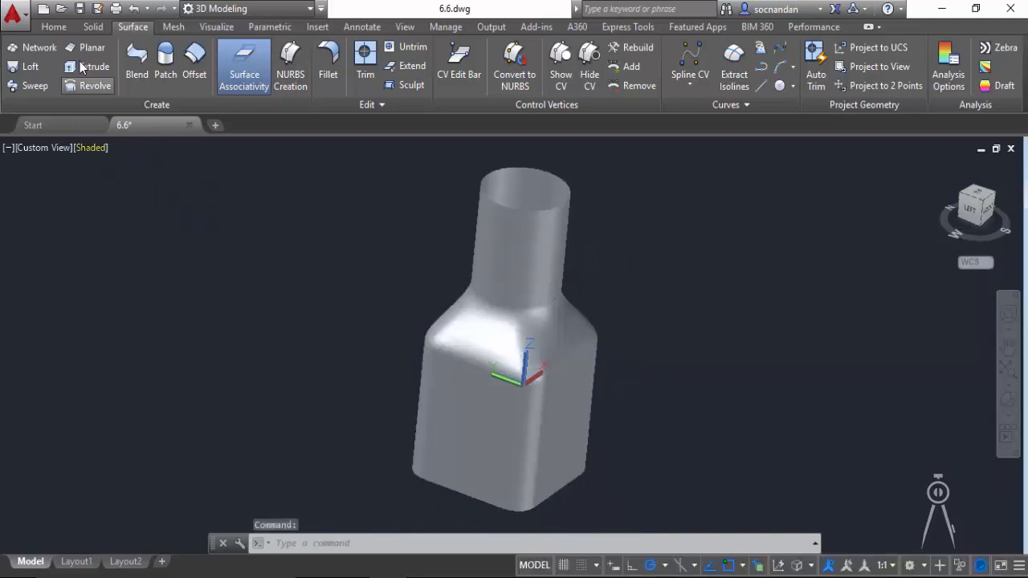
click(54, 28)
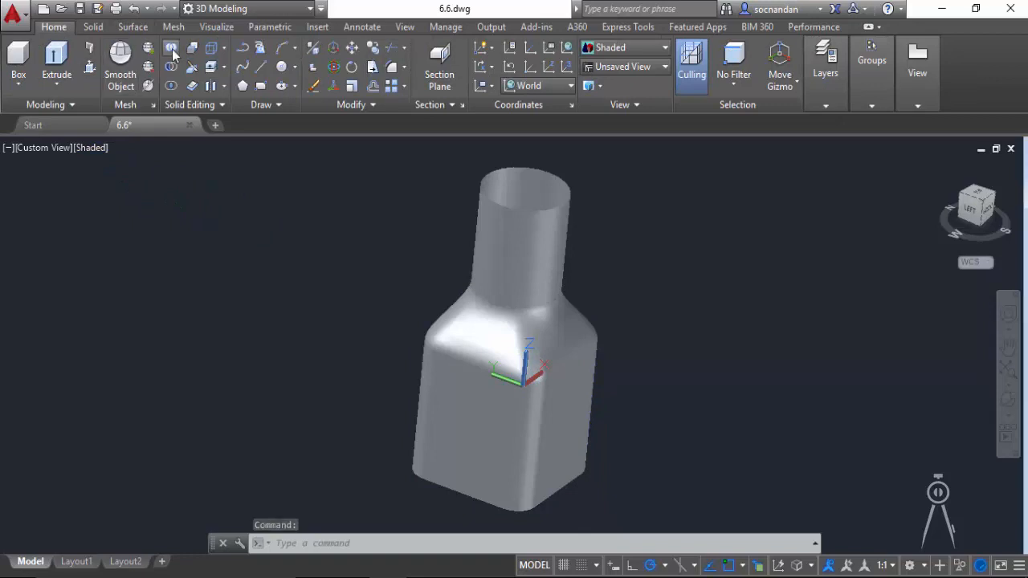
click(172, 49)
click(513, 434)
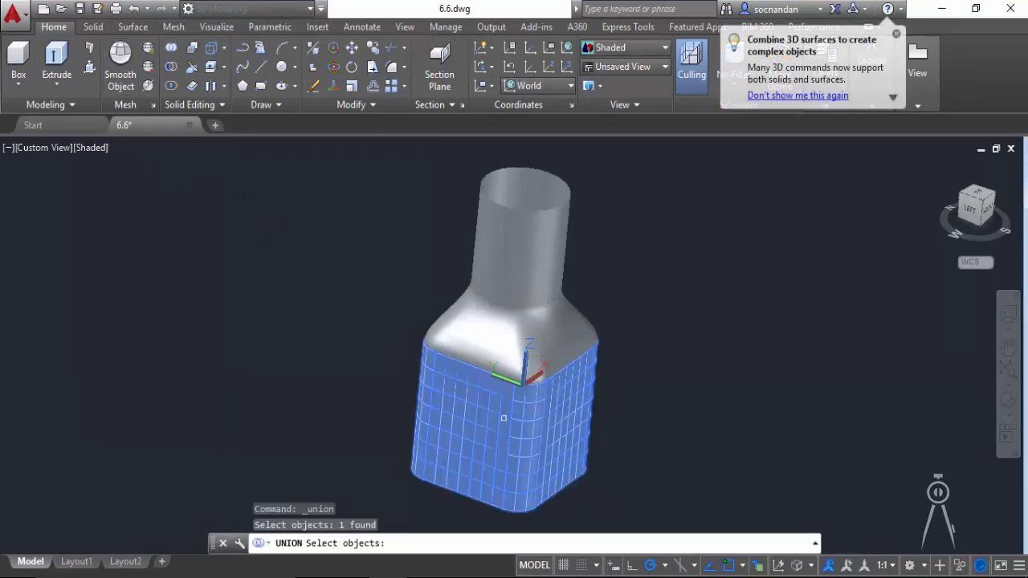
click(478, 328)
click(511, 265)
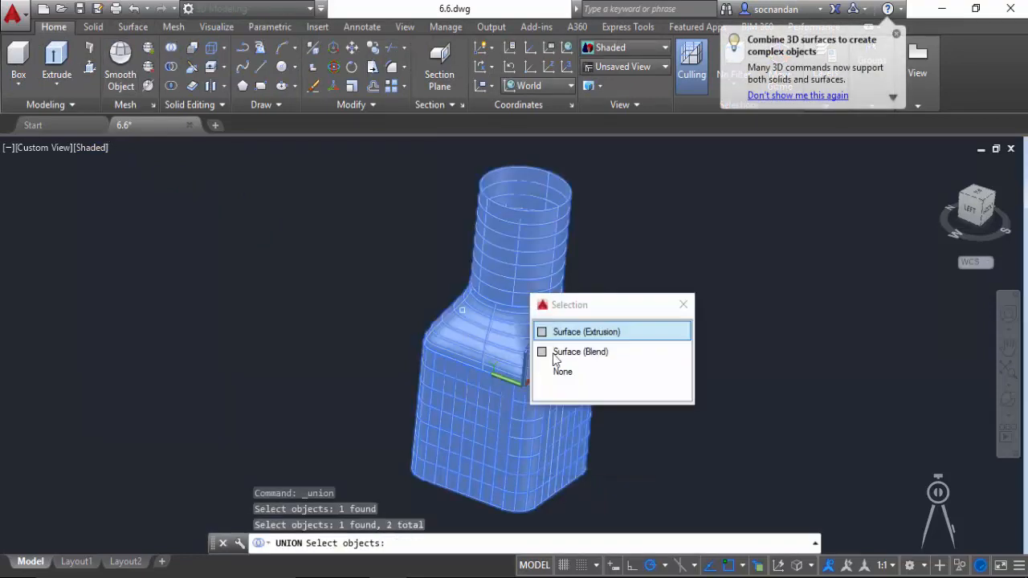
click(585, 338)
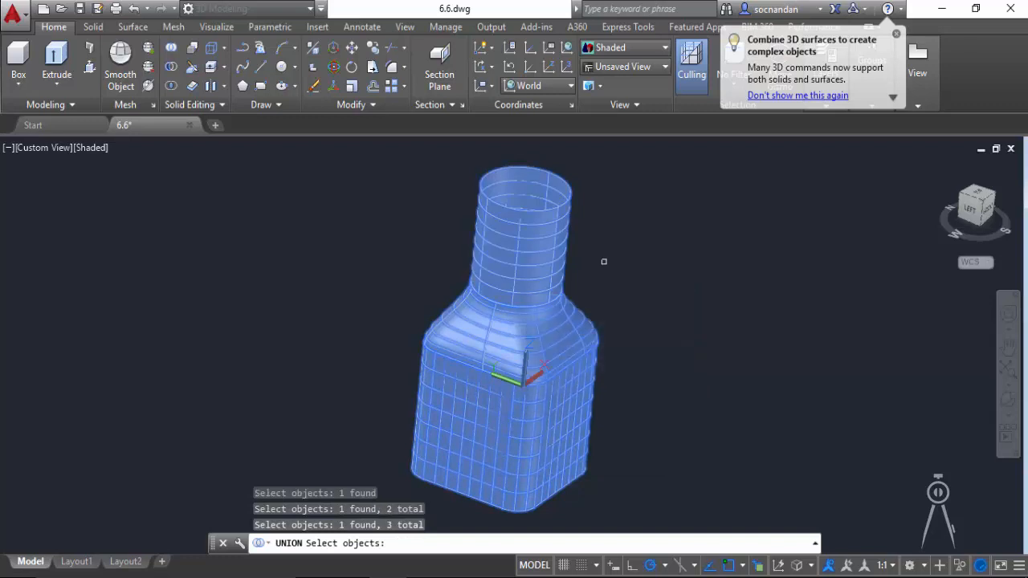
key(Return)
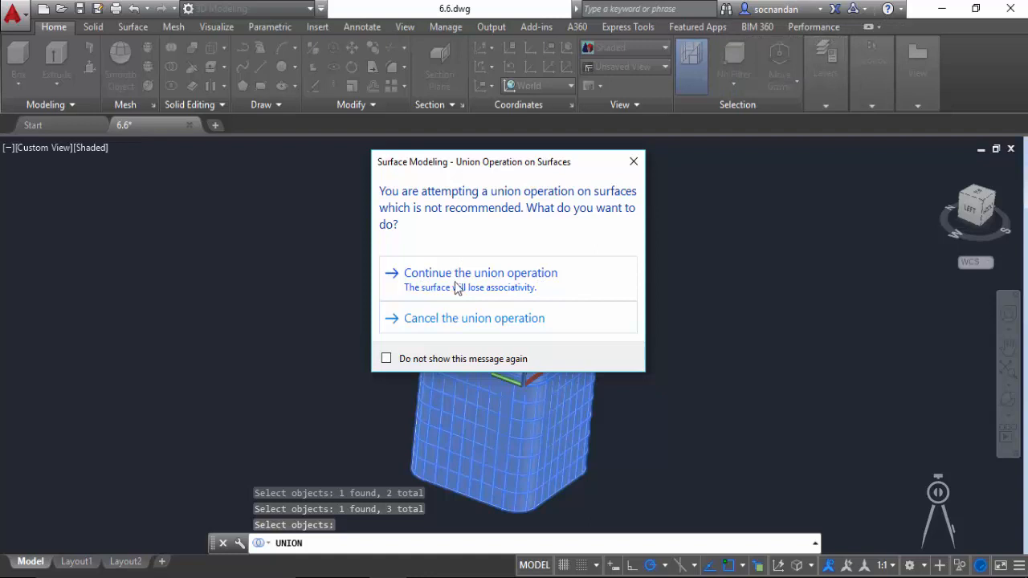
click(457, 282)
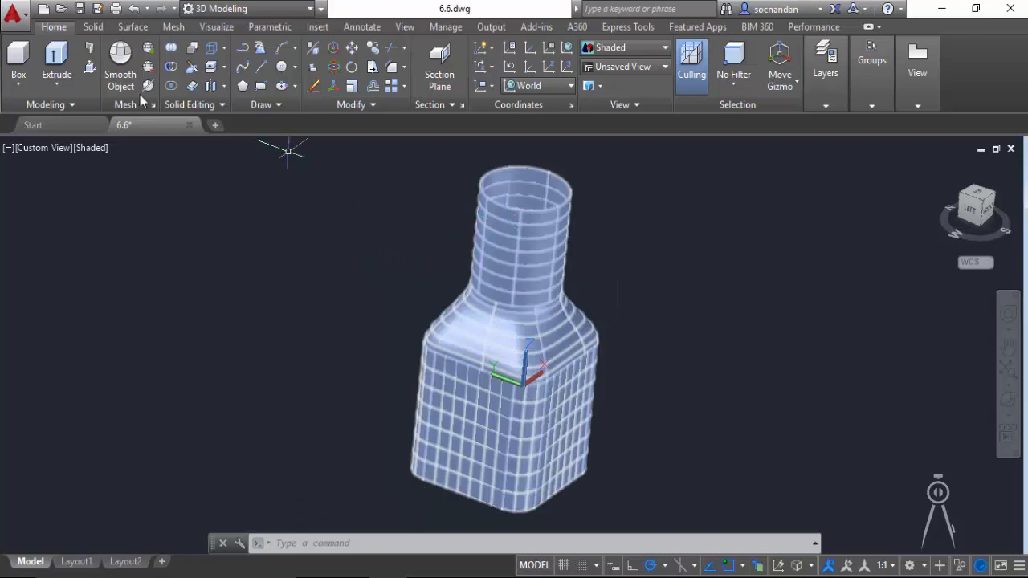
Step: Offset the joined bottle surface outward by a distance of 0.5
click(134, 28)
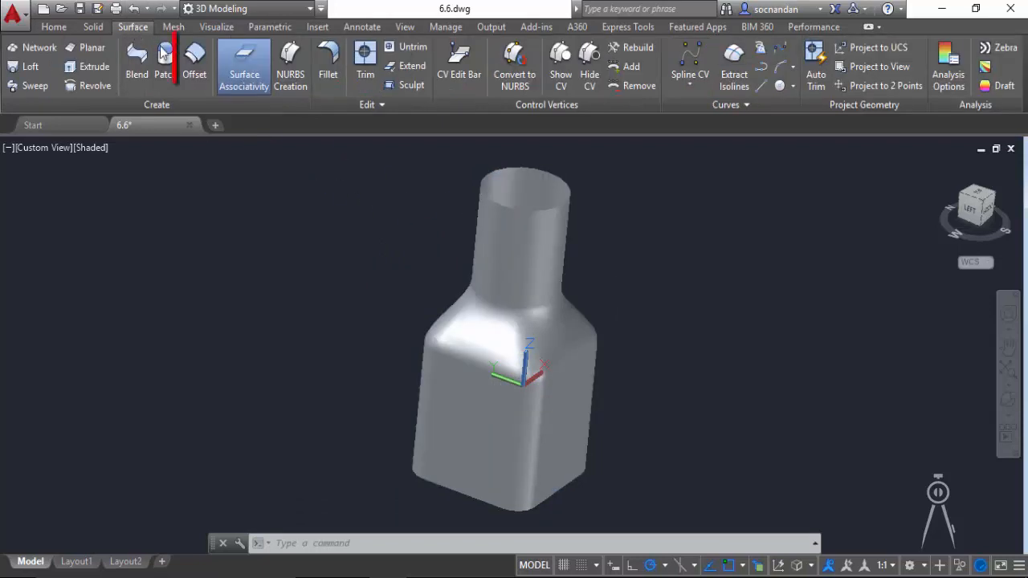
click(195, 57)
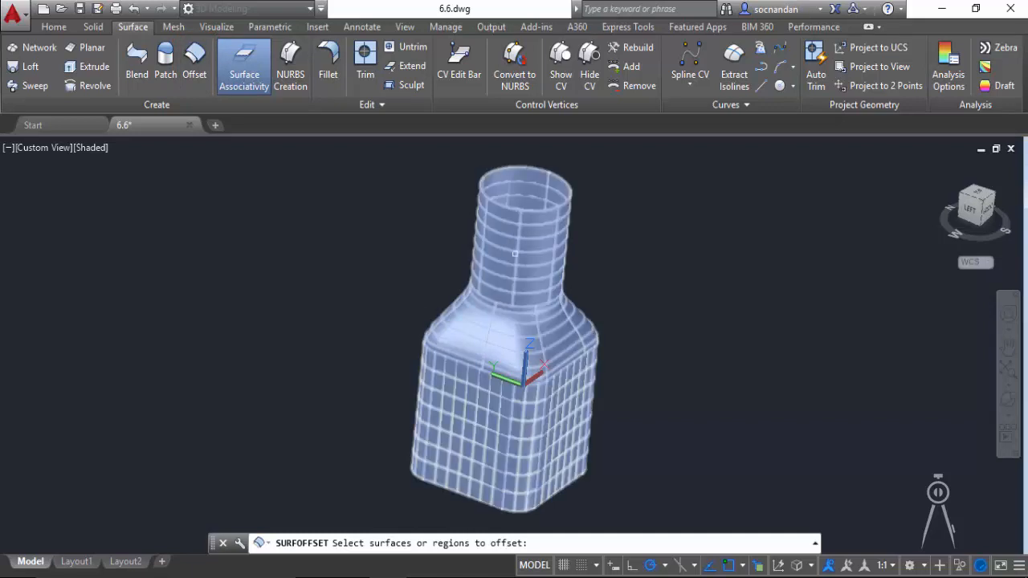
click(515, 254)
key(Return)
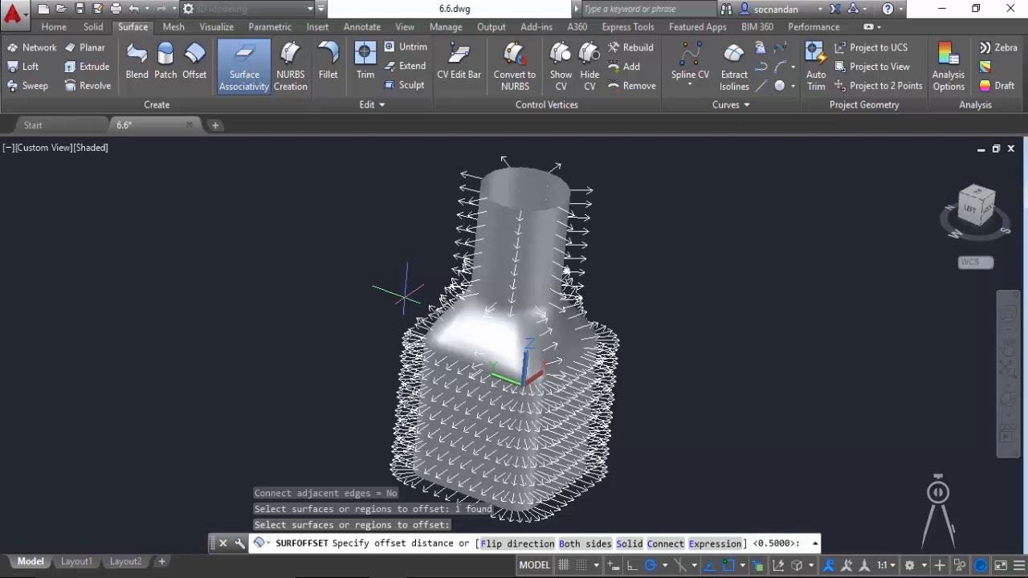
text(0.5)
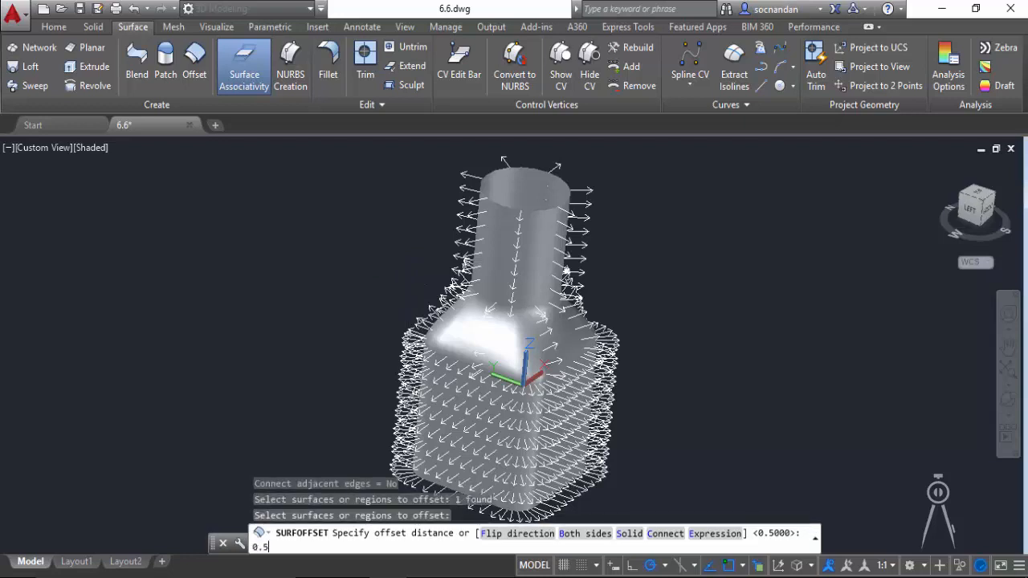
key(Return)
Step: Inspect the offset bottle from its open underside and undo the 0.5 surface offset
click(1007, 399)
drag(520, 217, 549, 182)
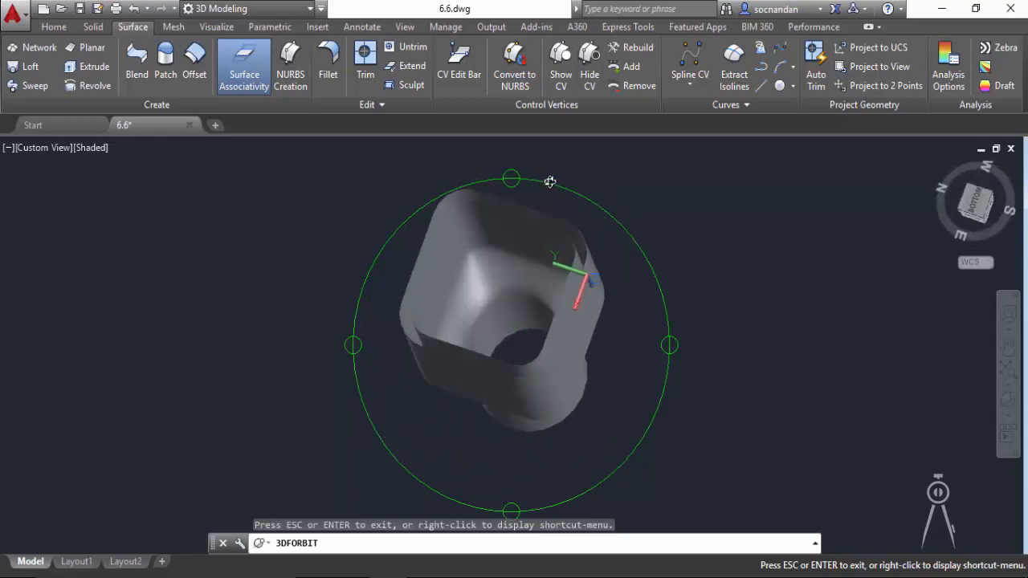
key(Escape)
key(ctrl+z)
key(ctrl+z)
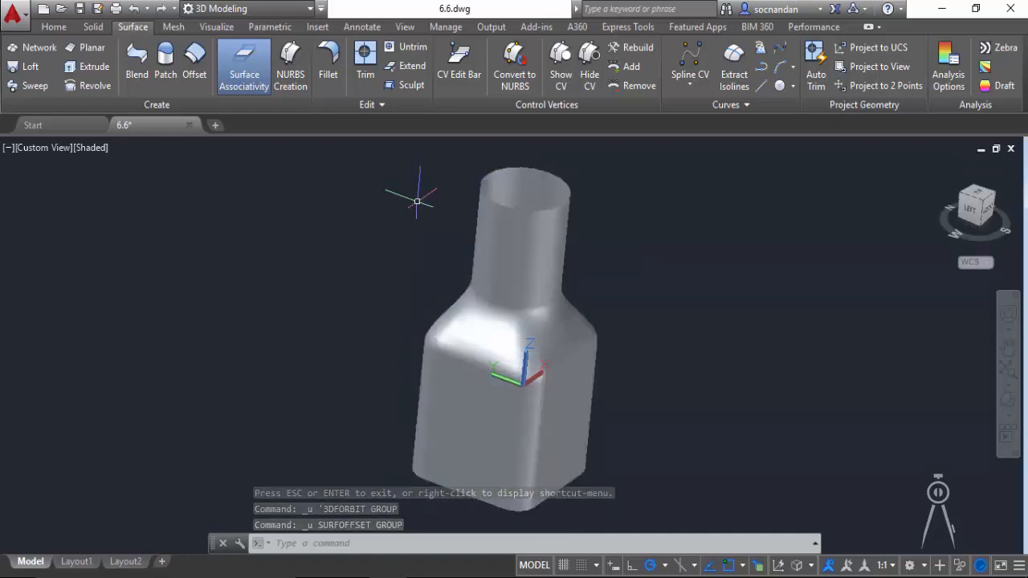
Step: Offset the joined bottle surface on both sides by a distance of 0.3
click(194, 60)
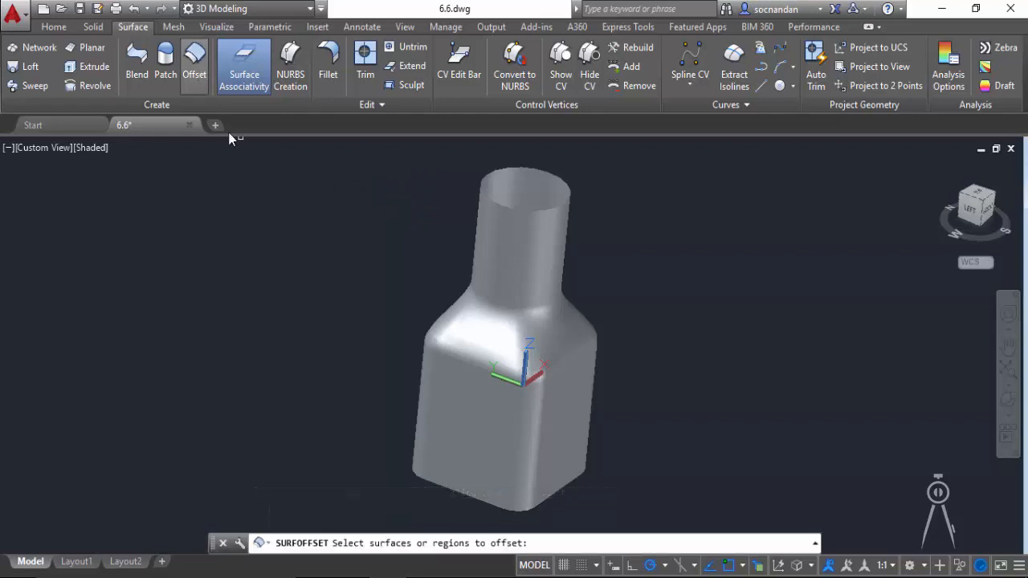
click(470, 380)
key(Return)
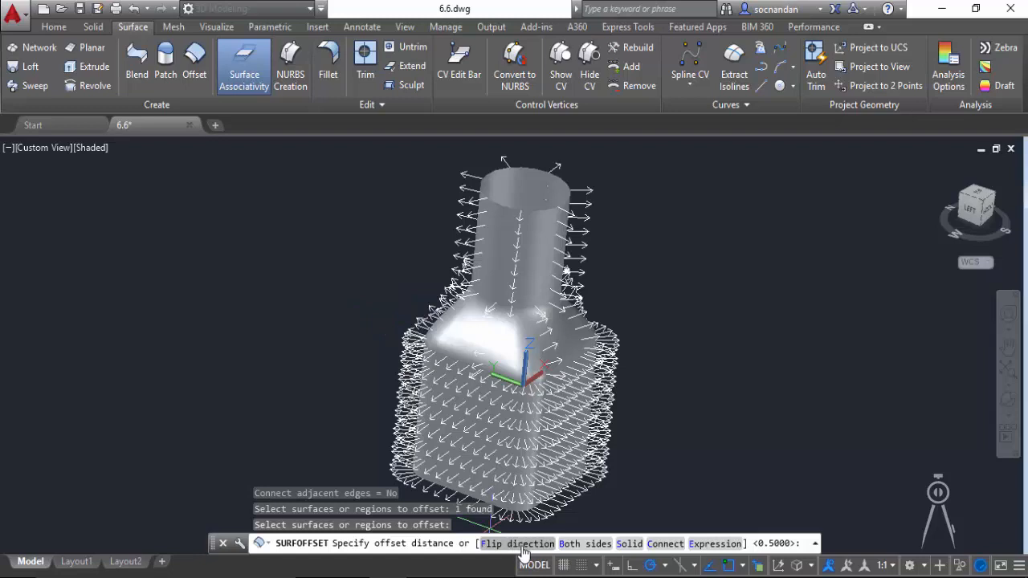
click(522, 550)
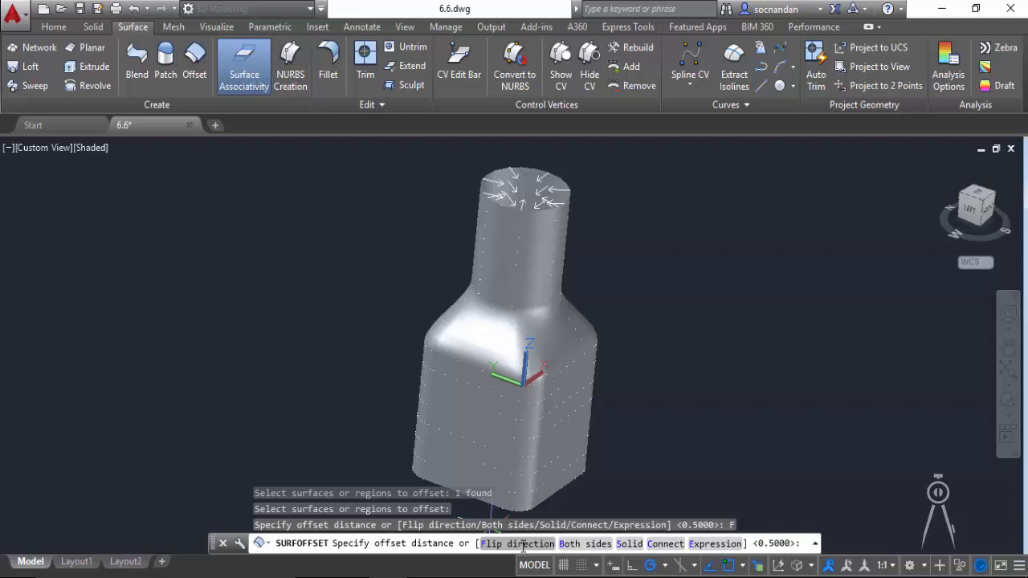
click(586, 544)
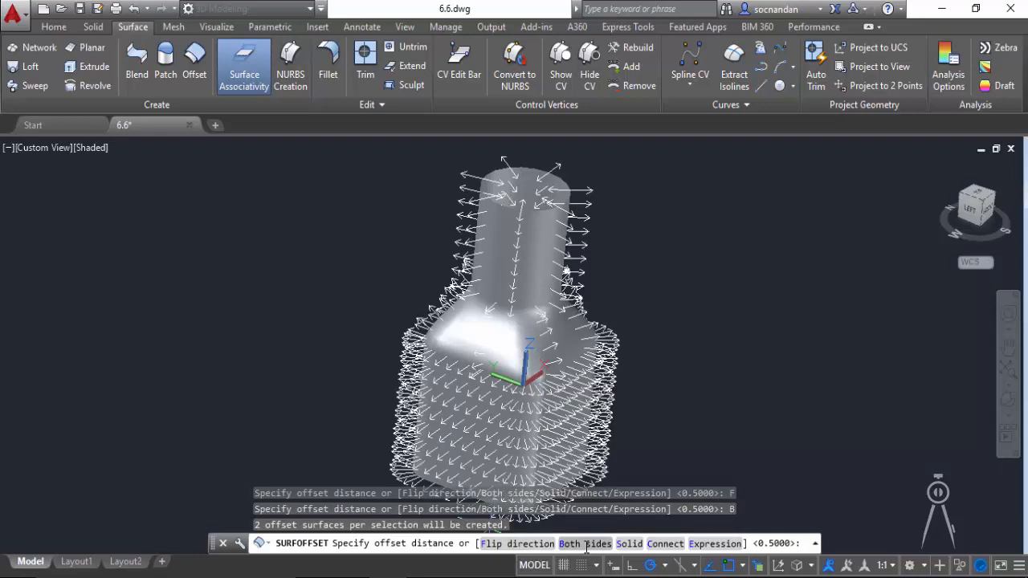
text(0)
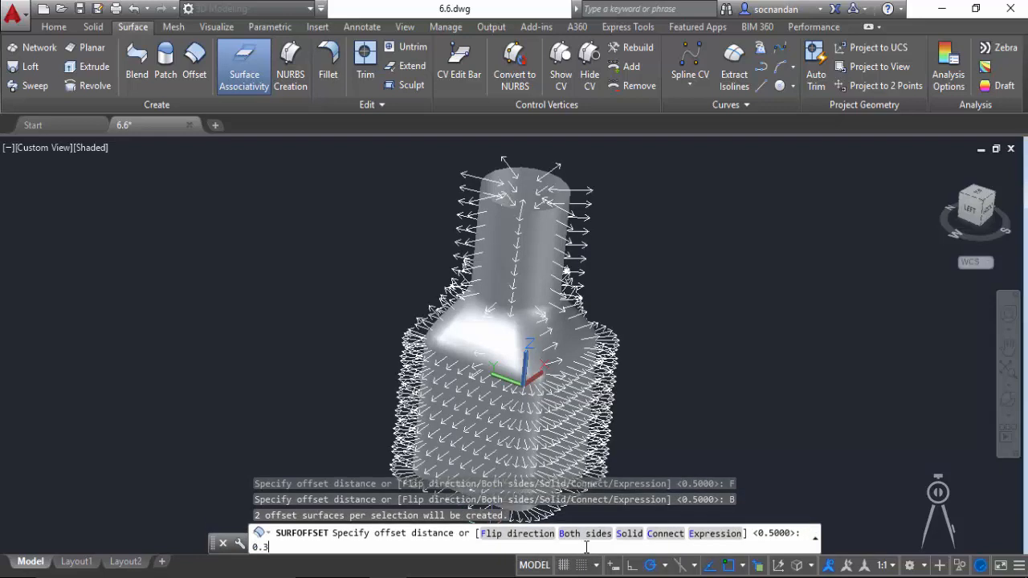
text(.3)
key(Return)
Step: Examine the nested offset surfaces through the bottle's neck from several angles, ending in an upright view
click(1010, 401)
click(851, 440)
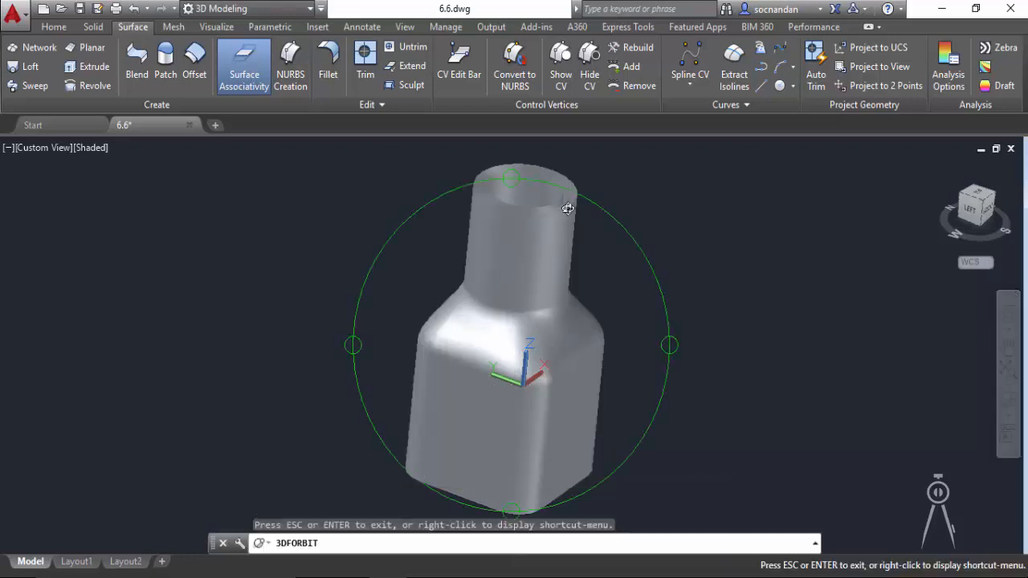
drag(482, 260, 523, 277)
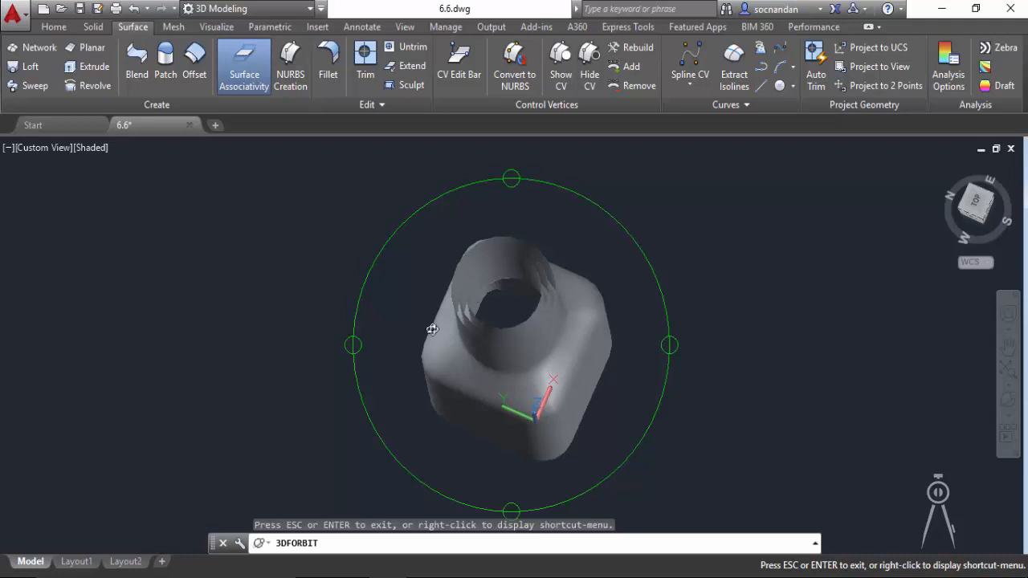
drag(477, 308, 489, 345)
drag(501, 260, 481, 431)
drag(512, 266, 507, 198)
right_click(509, 199)
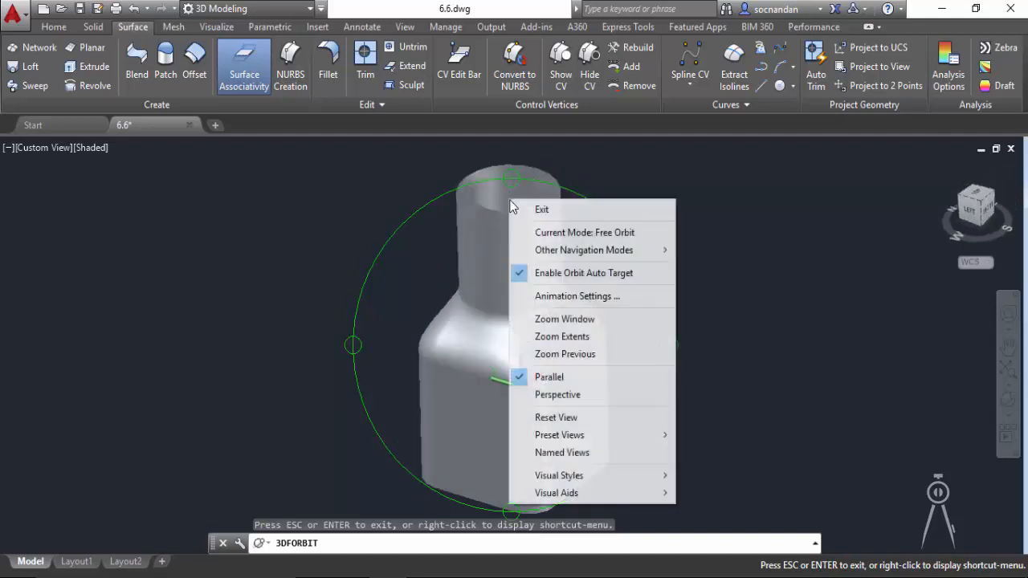
click(518, 211)
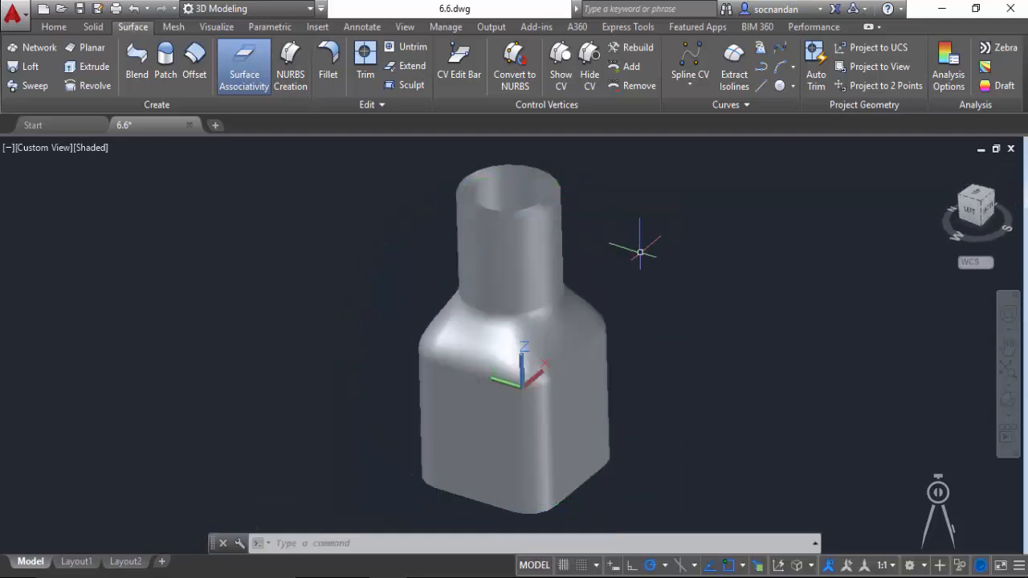